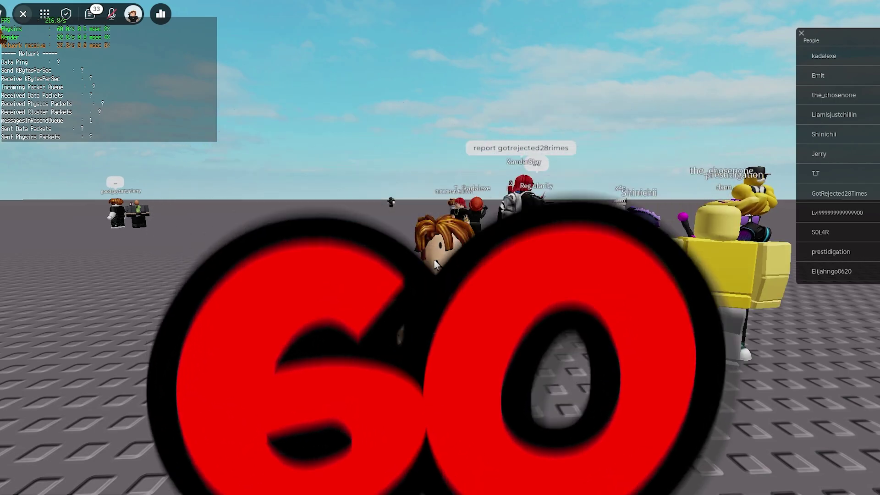
# Set the maximum frame rate to 240 FPS in the Roblox game settings.
pyautogui.press('Escape')
pyautogui.click(375, 87)
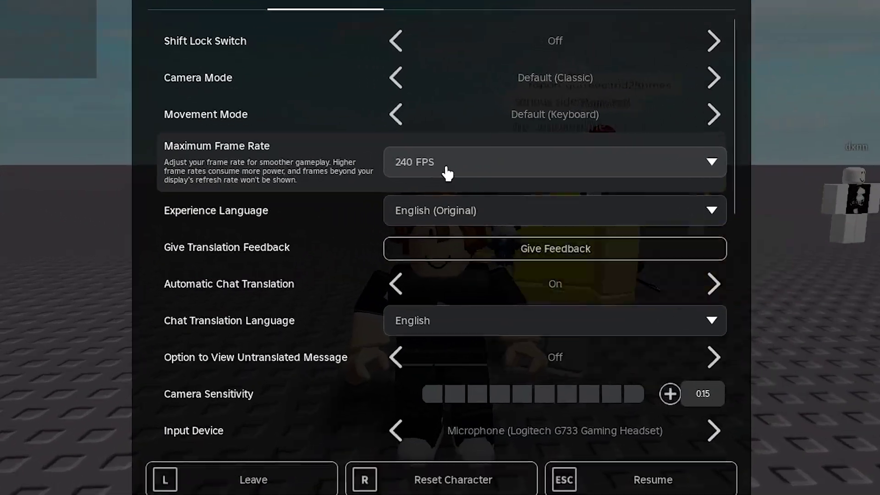
pyautogui.click(451, 198)
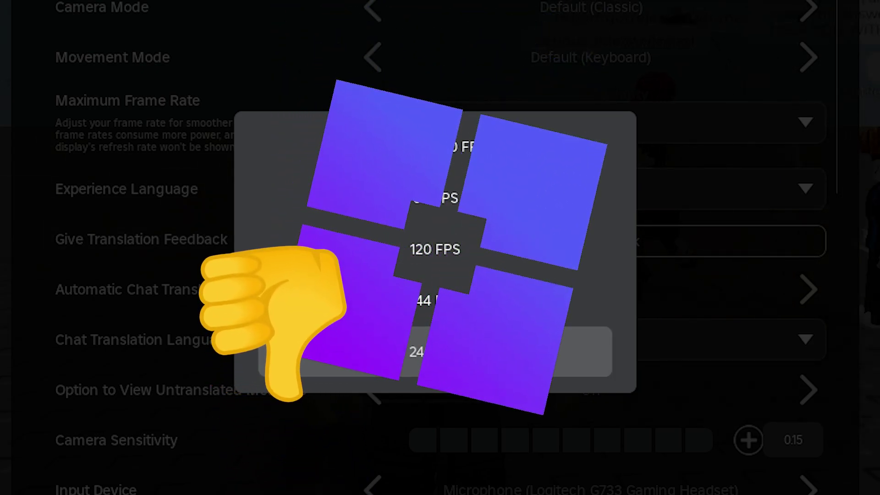
pyautogui.click(435, 352)
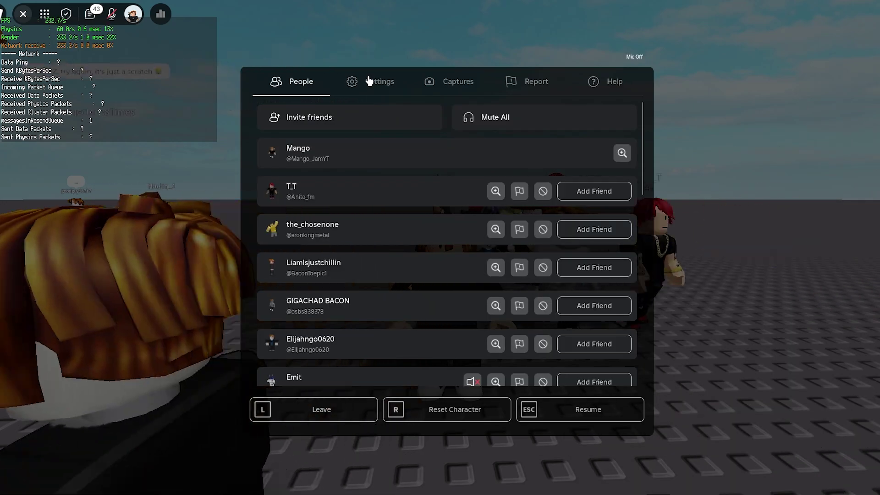
pyautogui.click(367, 79)
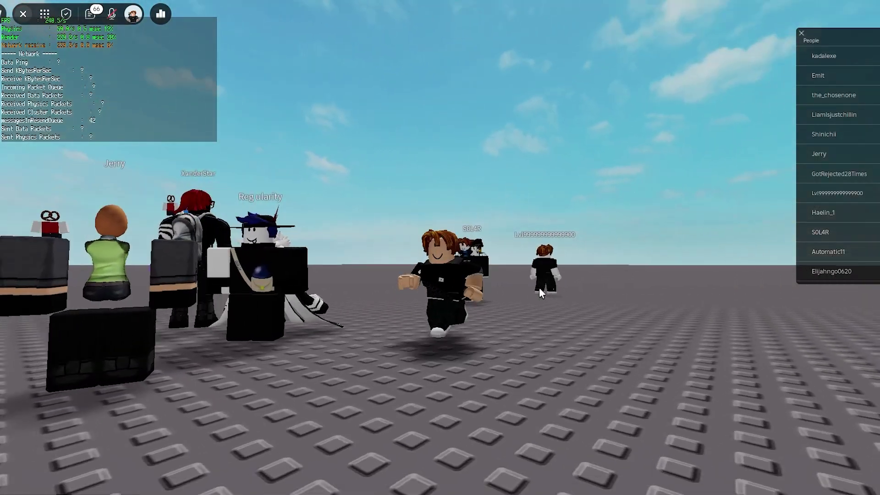
pyautogui.press('s')
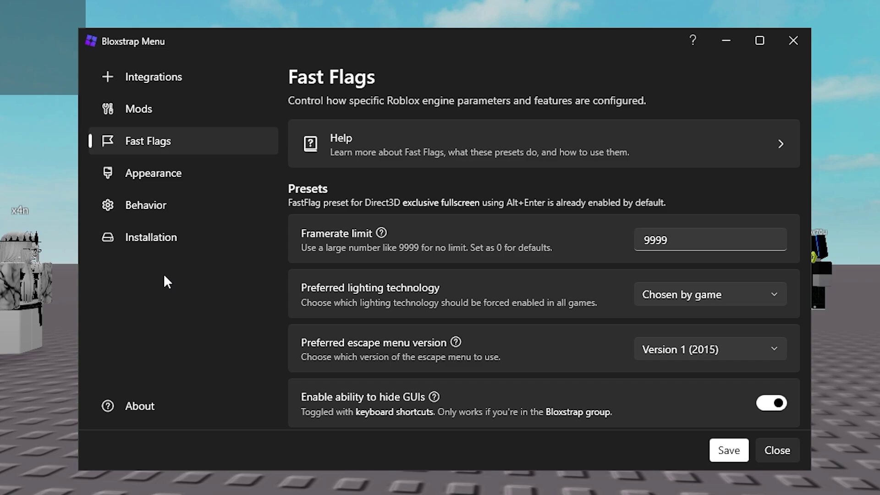
pyautogui.click(19, 233)
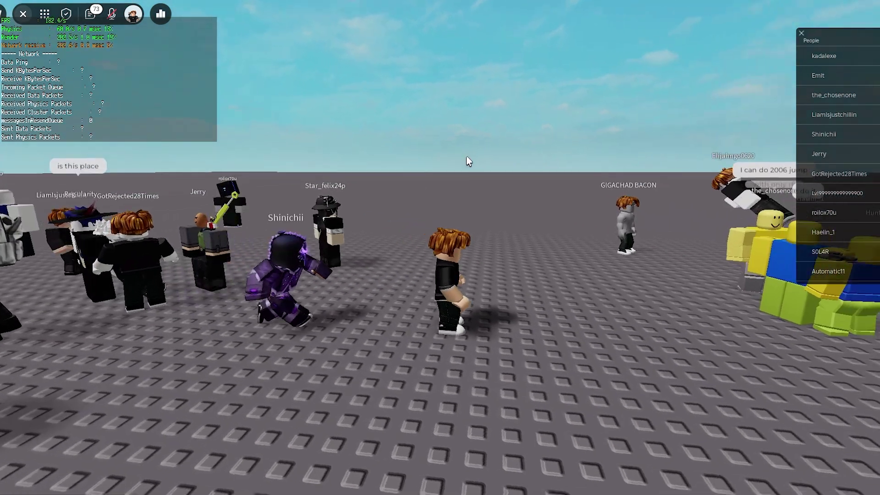
pyautogui.scroll(5, 390, 127)
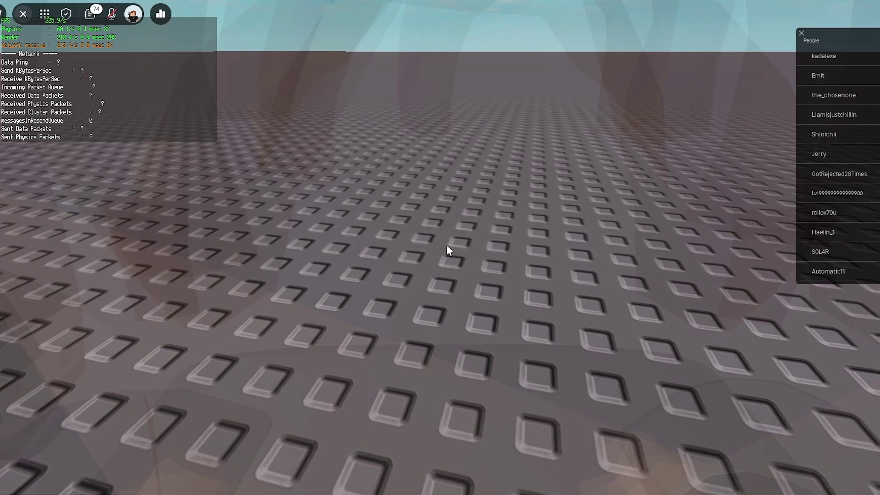
pyautogui.scroll(-5, 447, 245)
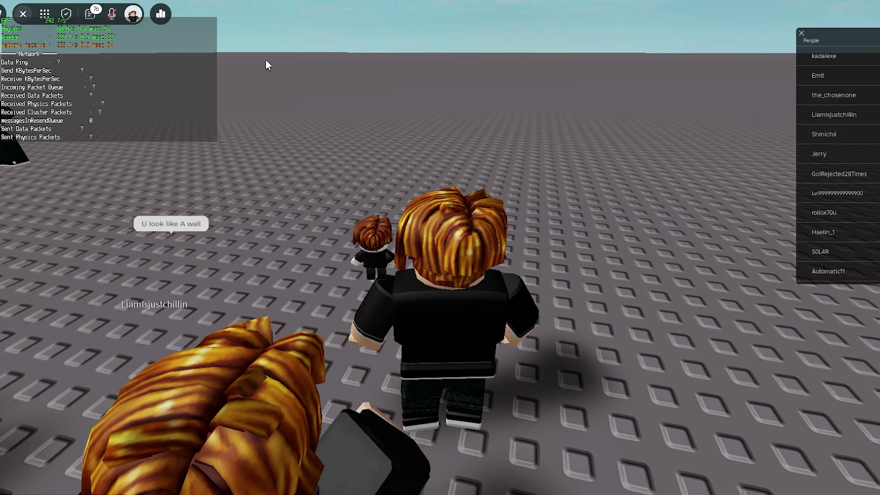
# Reopen the in-game settings, choose 240 FPS as the maximum frame rate again, and return to the game.
pyautogui.press('Escape')
pyautogui.click(380, 81)
pyautogui.click(449, 202)
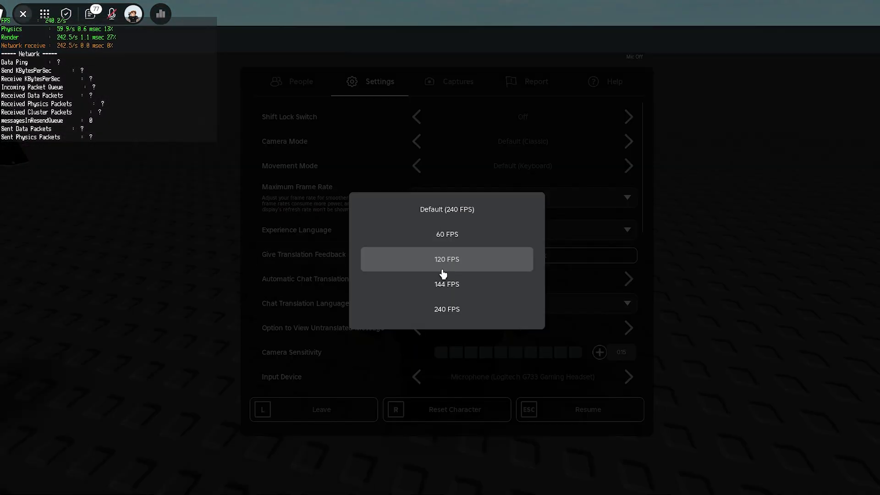
pyautogui.click(493, 323)
pyautogui.press('Escape')
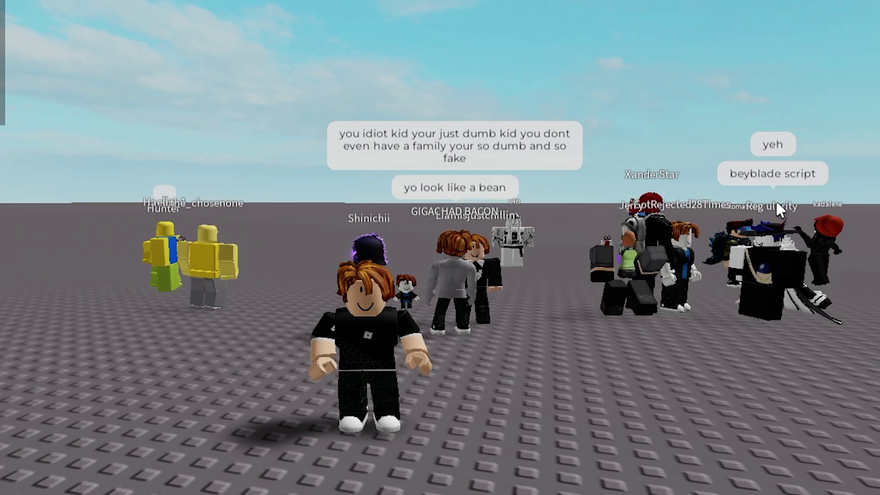
# Find Roblox Player with a Windows search for "roblox" and follow its shortcut to the Roblox installation folder.
pyautogui.press('super')
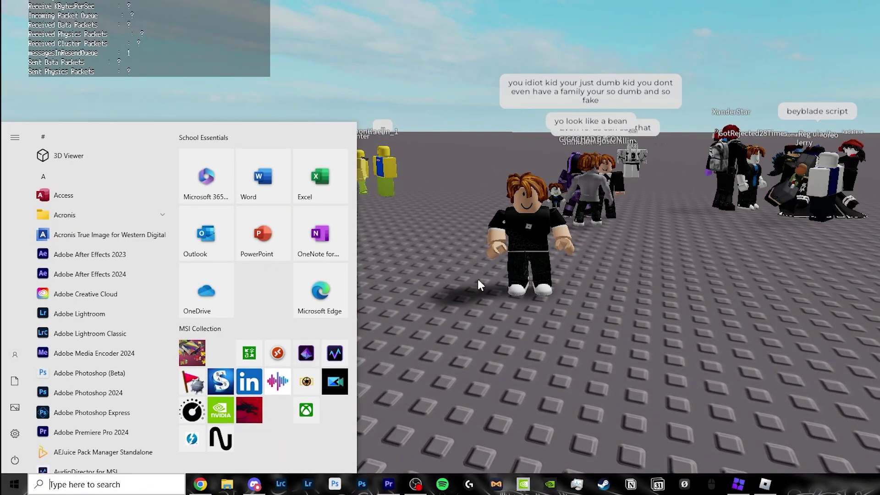
pyautogui.write('roblox')
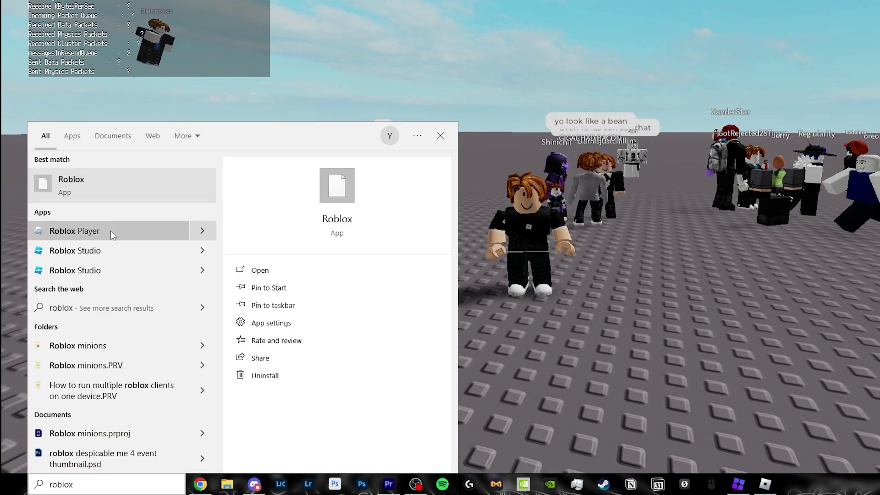
pyautogui.click(205, 229)
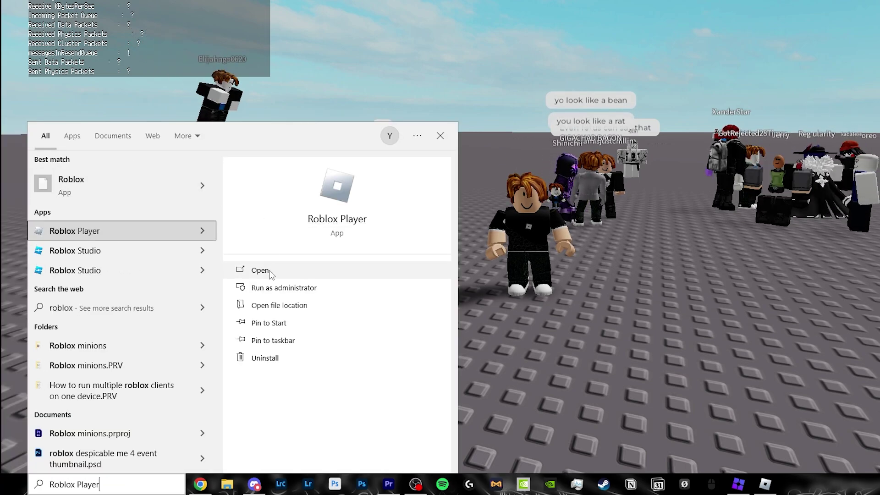
pyautogui.click(277, 305)
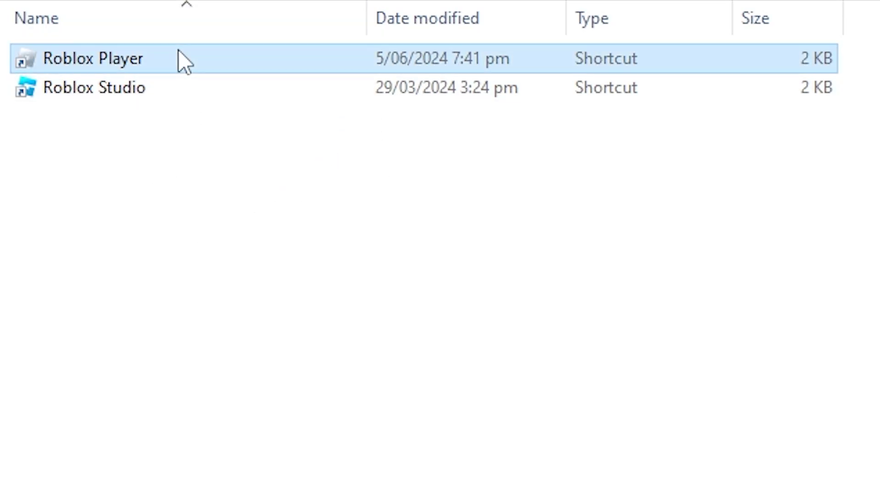
pyautogui.rightClick(193, 52)
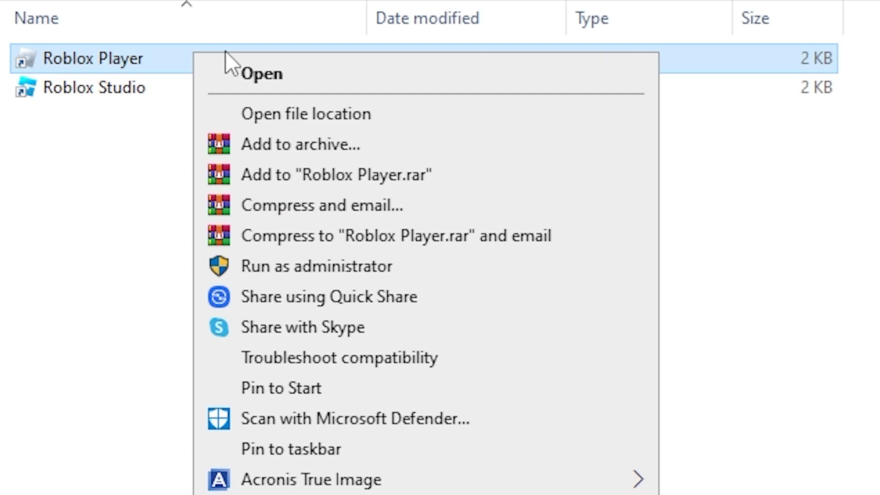
pyautogui.click(289, 123)
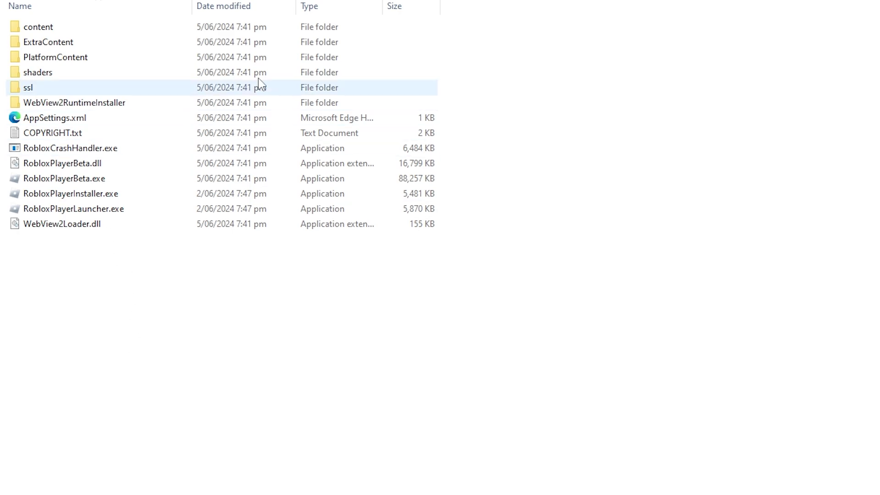
# Create a new folder inside the Roblox installation folder.
pyautogui.rightClick(154, 320)
pyautogui.moveTo(208, 490)
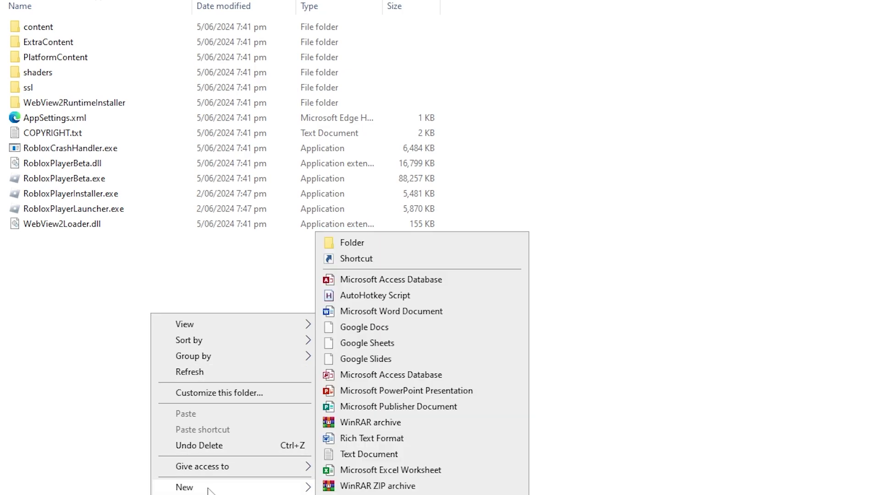
pyautogui.click(353, 243)
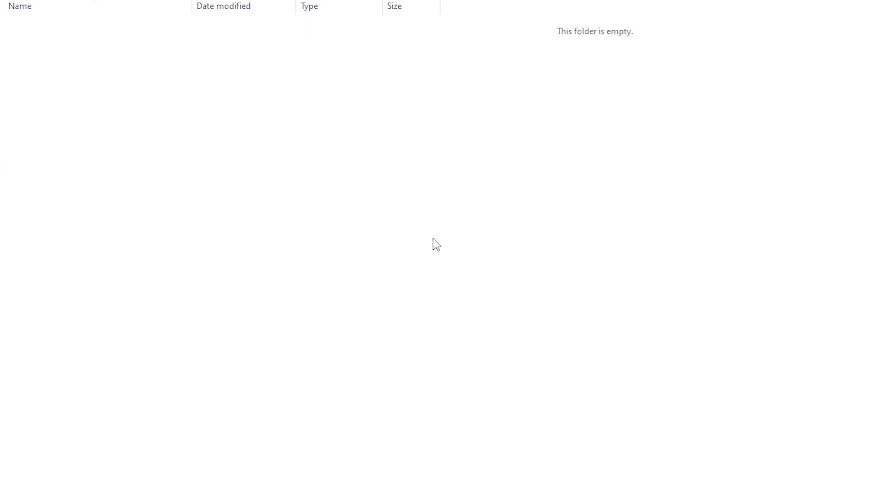
# Create a text document in the new empty folder and name it ClientAppSettings.json, replacing the .txt extension.
pyautogui.rightClick(173, 136)
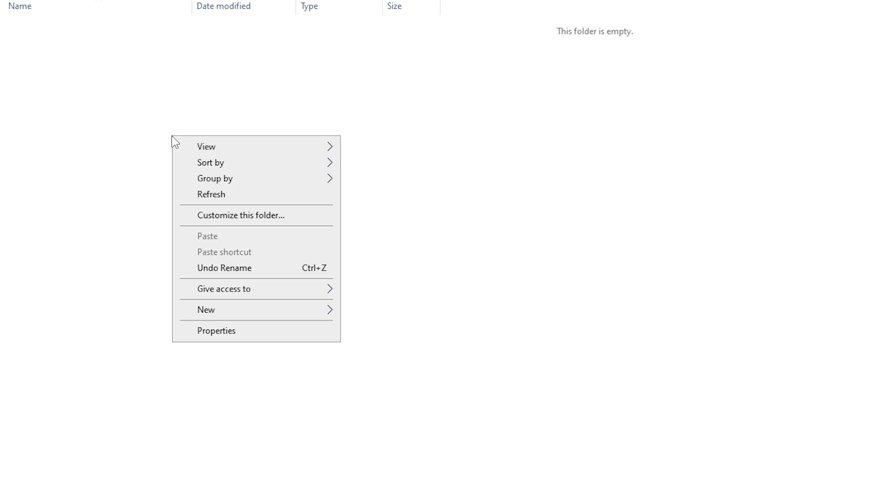
pyautogui.click(224, 312)
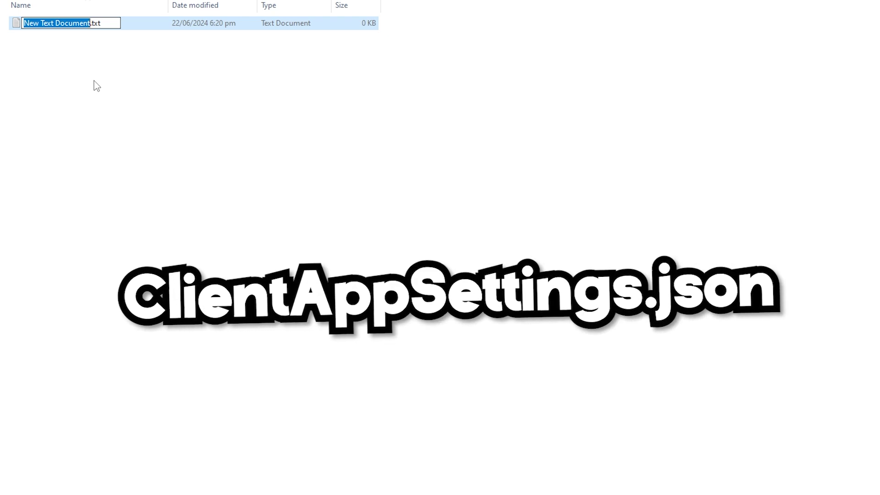
pyautogui.write('ClientAp')
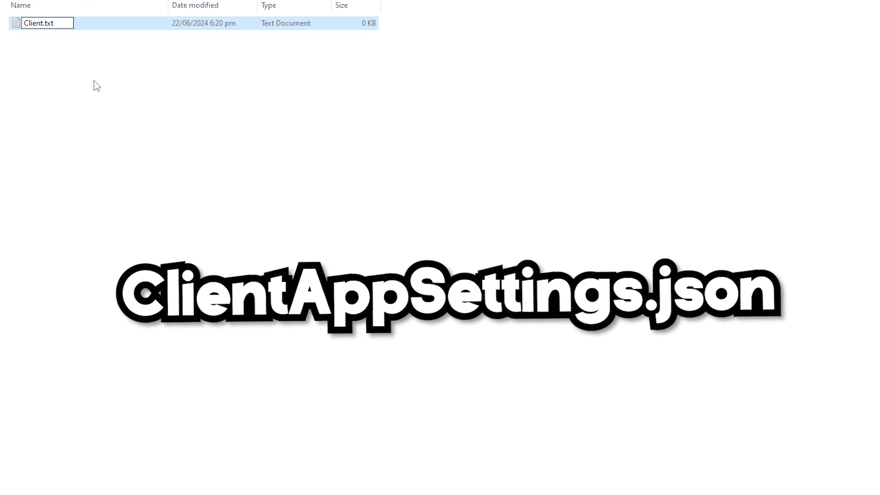
pyautogui.write('pSettin')
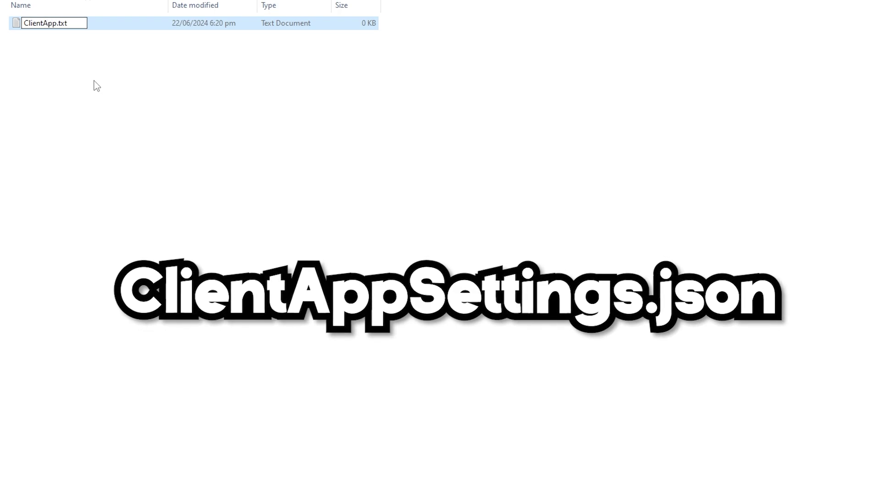
pyautogui.write('gs')
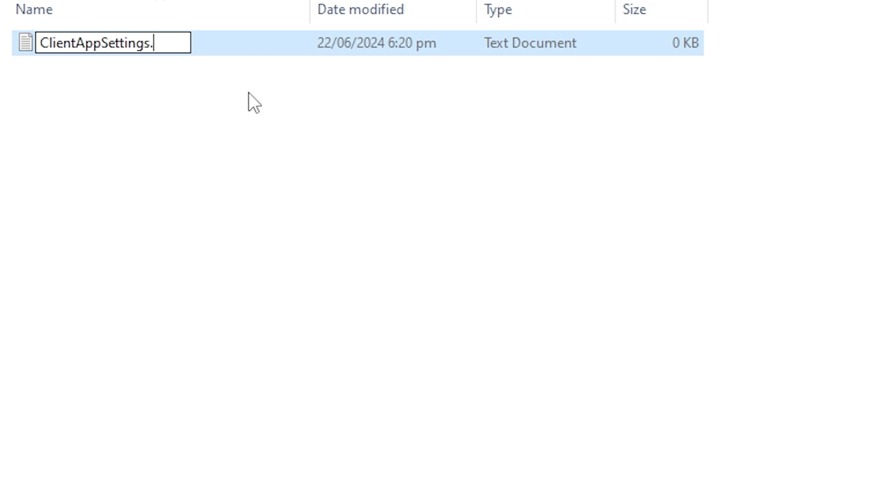
pyautogui.write('json')
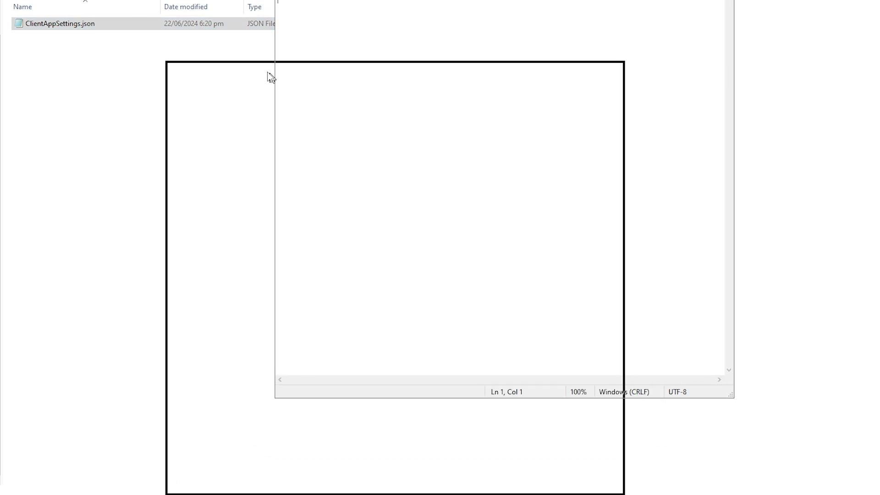
# Fill ClientAppSettings.json with a JSON block setting DFIntTaskSchedulerTargetFps to 9999, FFlagGameBasicSettingsFramerateCap5 to false and FFlagTaskSchedulerLimitTargetFpsTo2402 to "False".
pyautogui.write('{     "DFIntTaskSchedulerTargetFps": 9999,     "FFlagGameBasicSettingsFramerateCap5": false,     "FFlagTaskSchedulerLimitTargetFpsTo2402": "False" }')
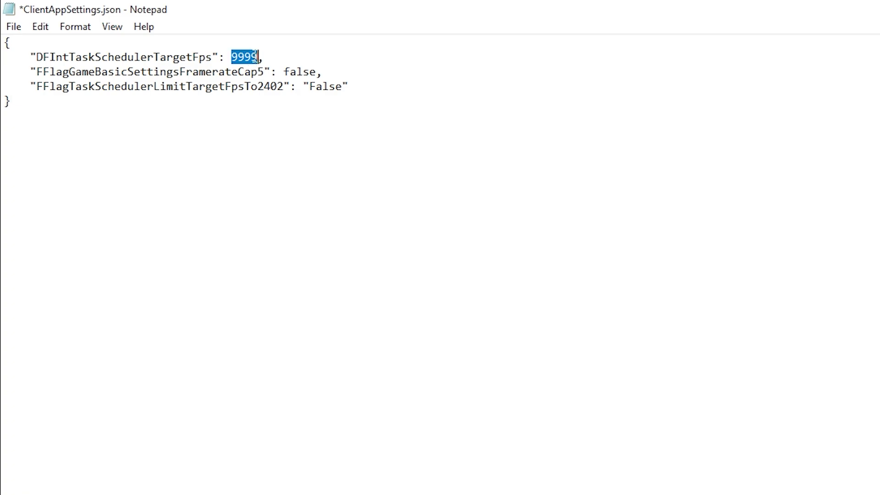
pyautogui.write('928346123213213')
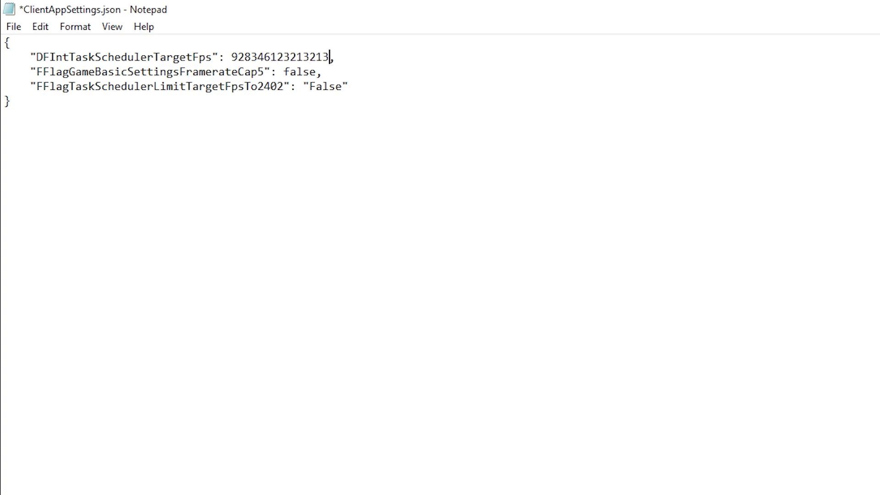
pyautogui.hotkey('ctrl', 'BackSpace')
pyautogui.write('999')
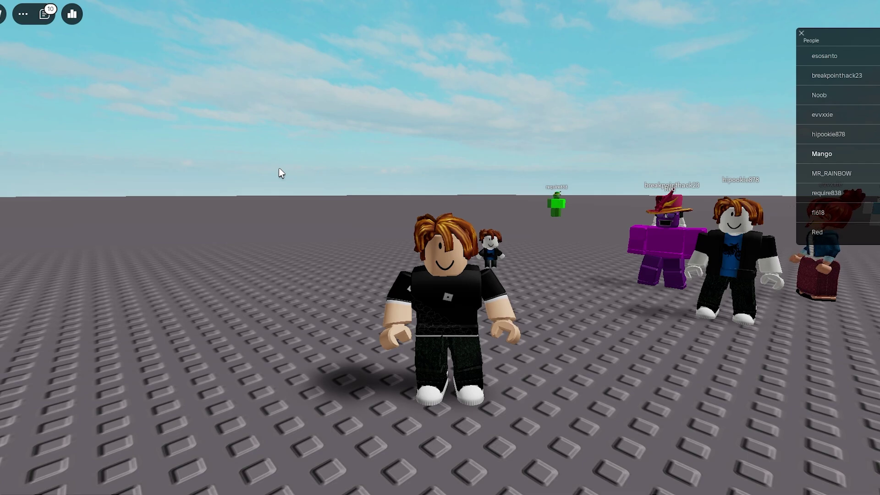
# Toggle the in-game network and frame-rate statistics overlay in Roblox.
pyautogui.hotkey('ctrl', 'shift', 'F3')
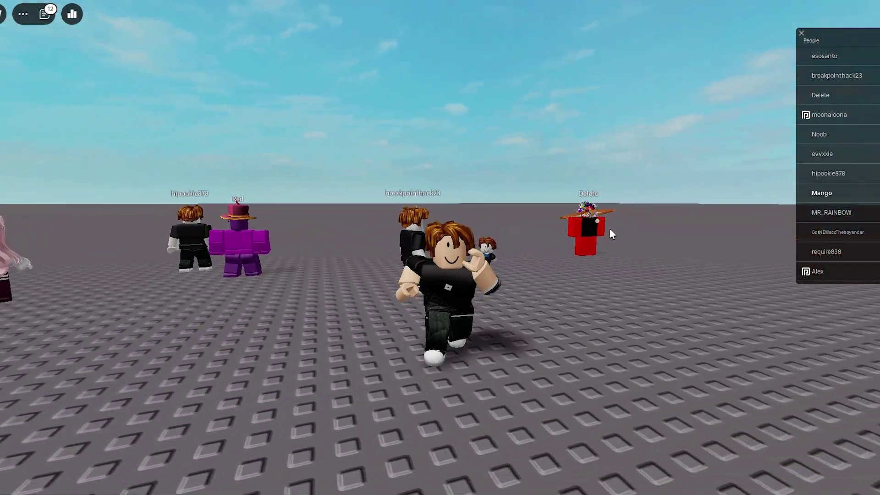
pyautogui.hotkey('shift', 'F3')
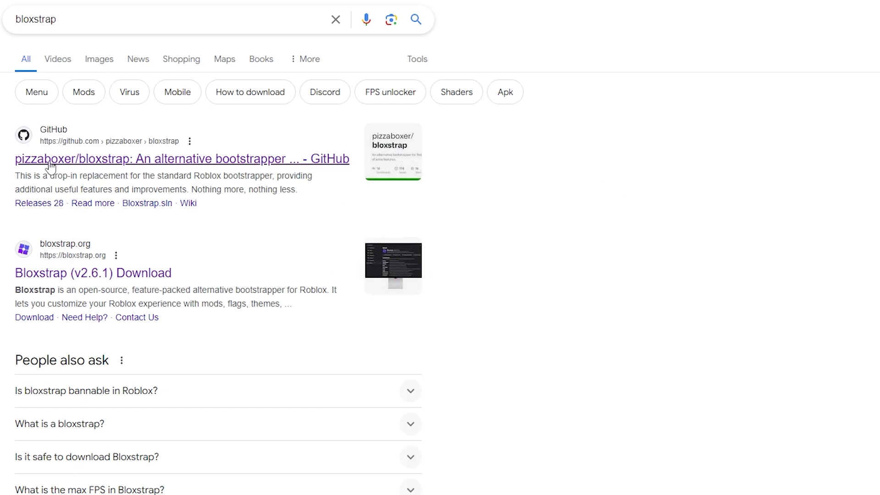
# Open the pizzaboxer/bloxstrap GitHub repository from the search results and download Bloxstrap-v2.6.1.exe from its latest release.
pyautogui.click(69, 159)
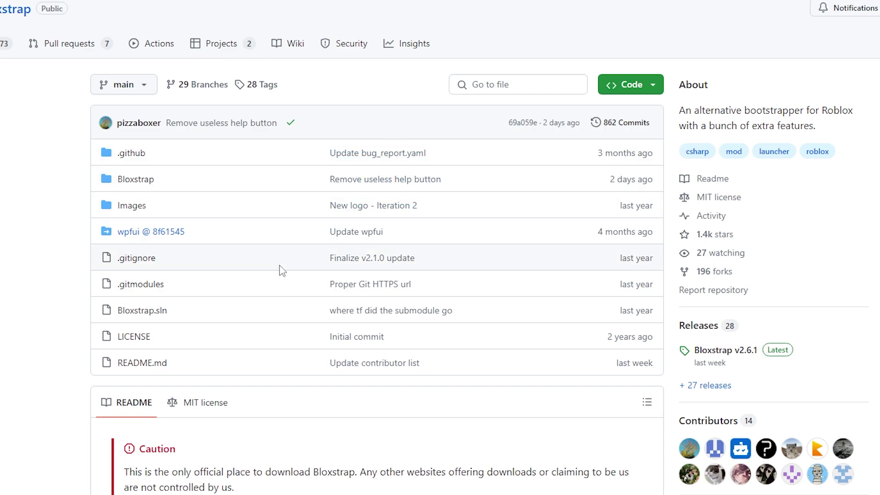
pyautogui.scroll(-3, 207, 207)
pyautogui.scroll(-5, 207, 207)
pyautogui.scroll(-1, 233, 302)
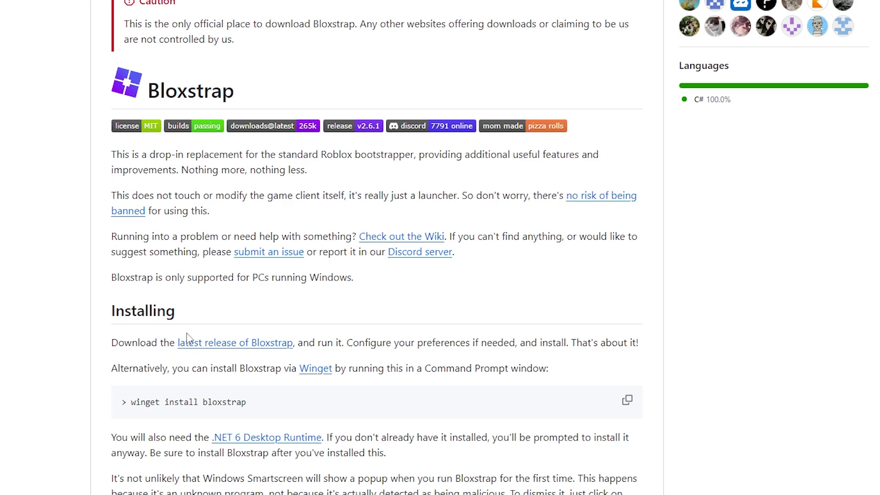
pyautogui.click(257, 344)
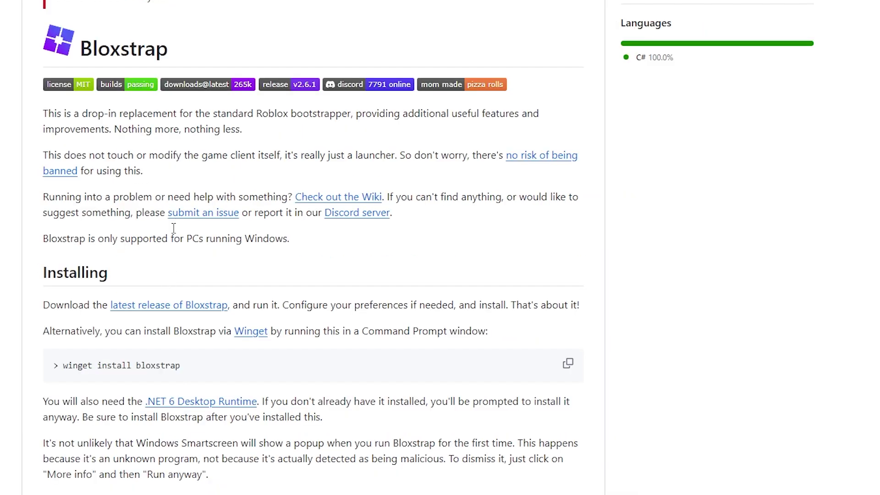
pyautogui.scroll(-3, 200, 278)
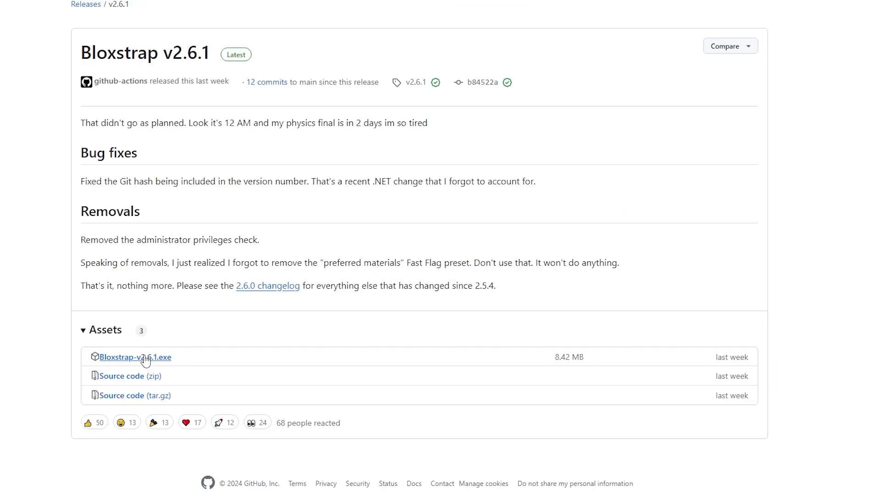
pyautogui.click(146, 358)
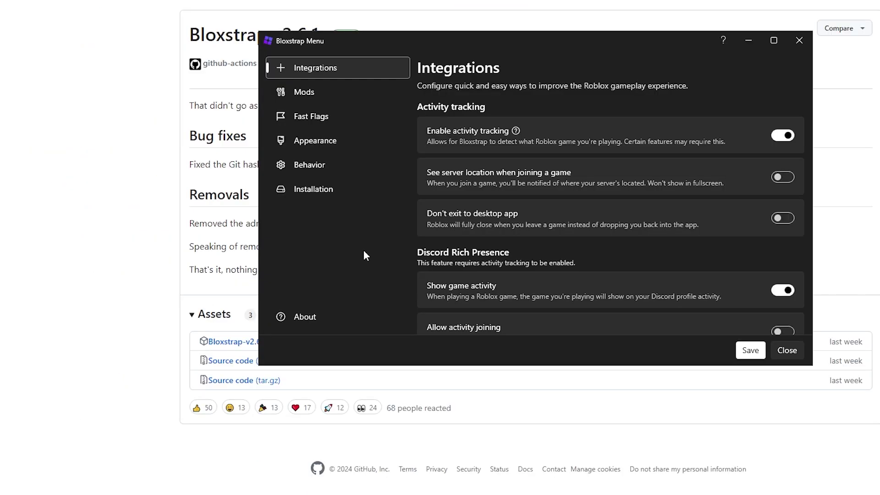
# Search Windows for bloxstrap to locate the installed Bloxstrap Menu app, and dismiss the search.
pyautogui.press('super')
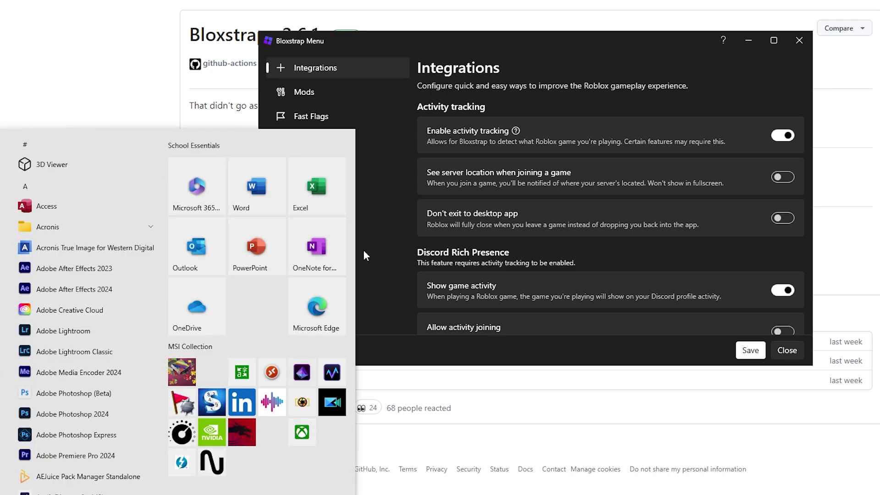
pyautogui.write('bloxstrap')
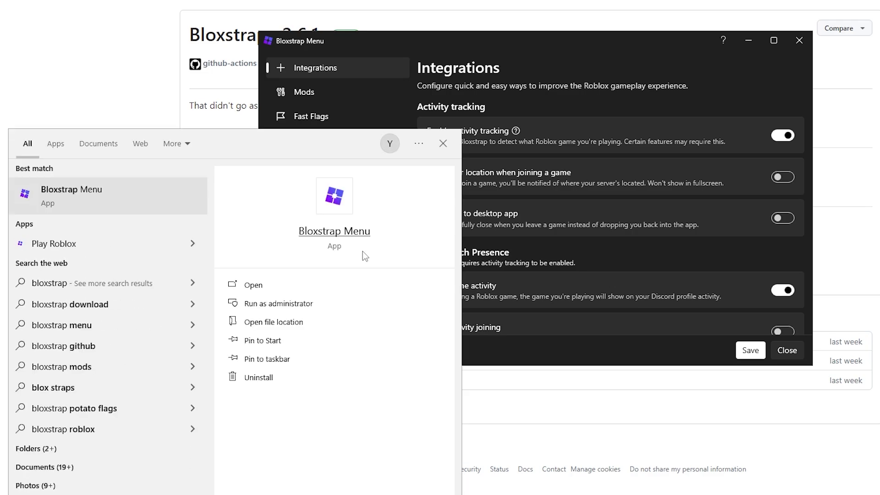
pyautogui.click(710, 231)
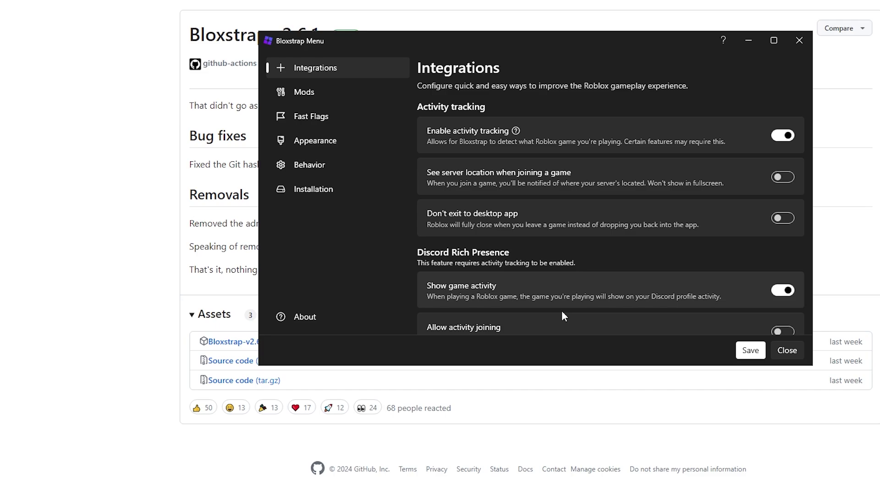
# Maximize the Bloxstrap Menu window and open the Fast Flag Editor.
pyautogui.click(773, 40)
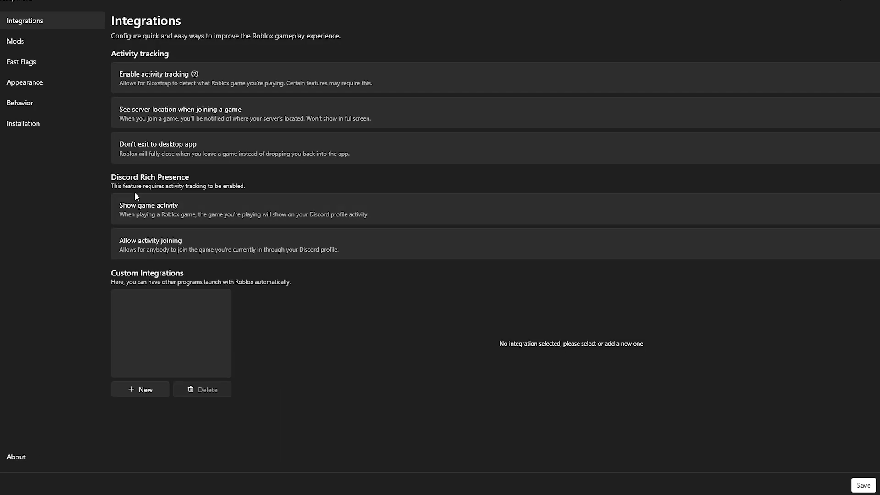
pyautogui.click(43, 63)
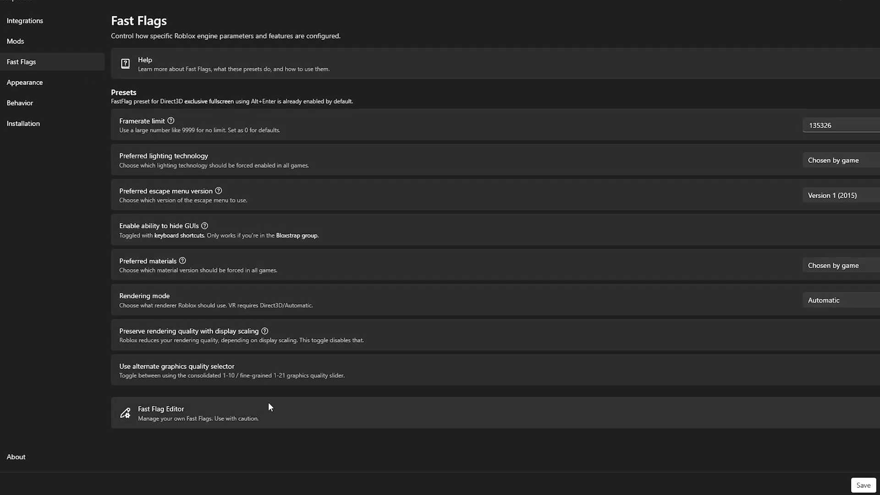
pyautogui.click(302, 408)
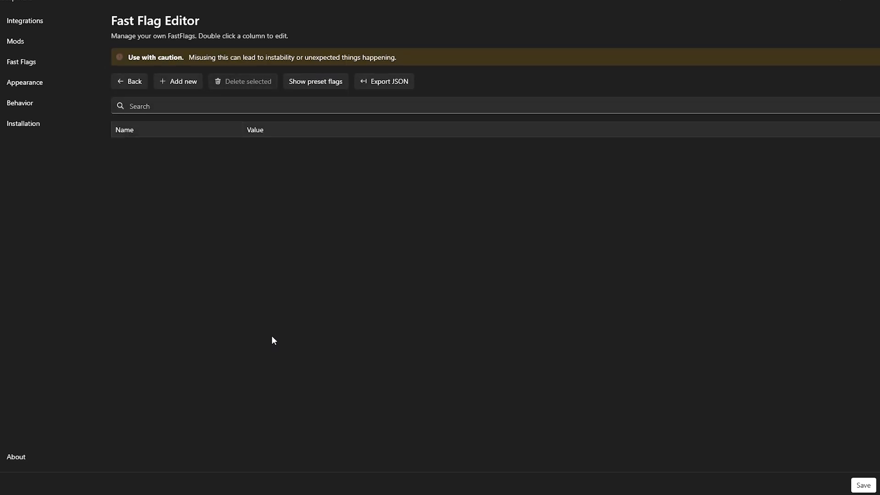
# Import JSON setting DFIntTaskSchedulerTargetFps to 9999, FFlagGameBasicSettingsFramerateCap5 to false and FFlagTaskSchedulerLimitTargetFpsTo2402 to "False", overwriting the conflicting flag, and save the settings.
pyautogui.click(185, 80)
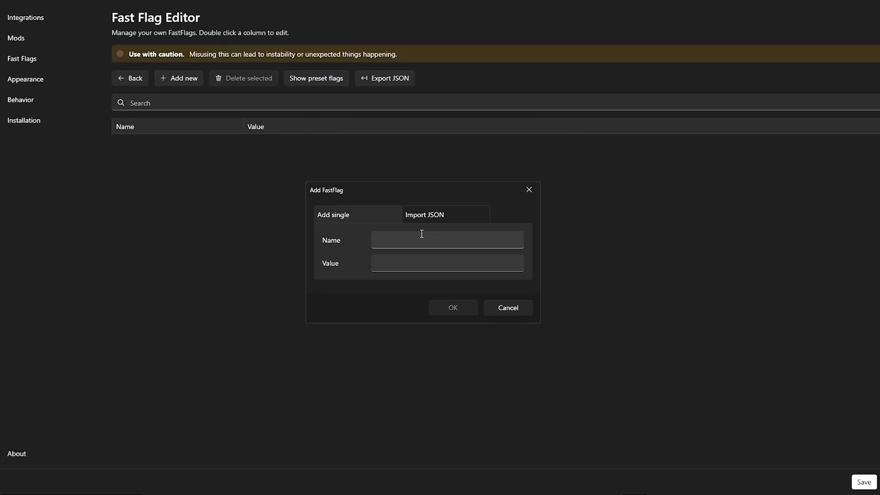
pyautogui.click(435, 216)
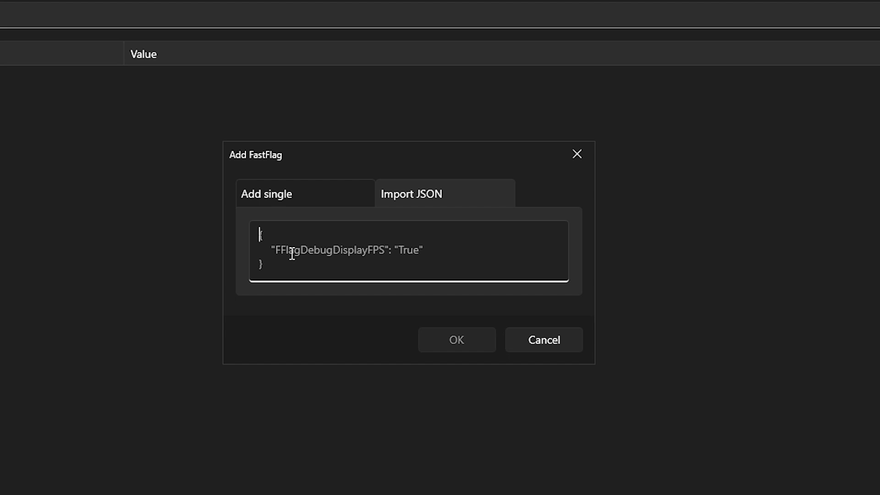
pyautogui.hotkey('ctrl', 'v')
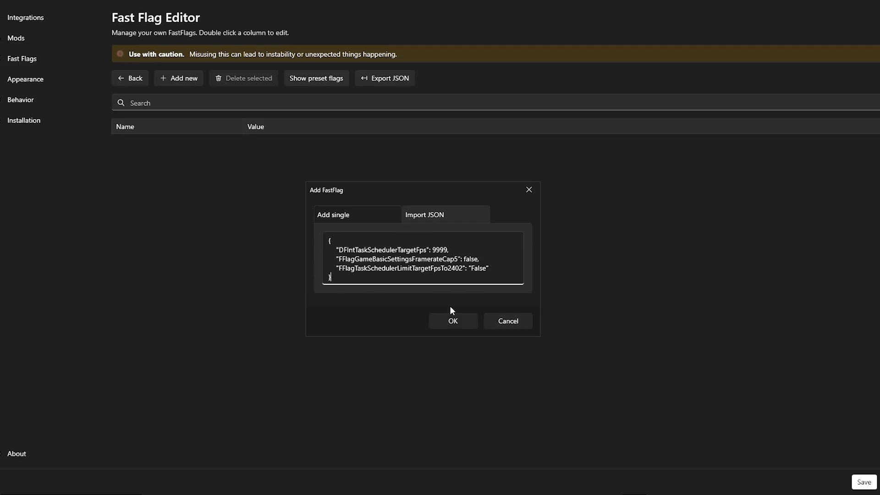
pyautogui.click(453, 307)
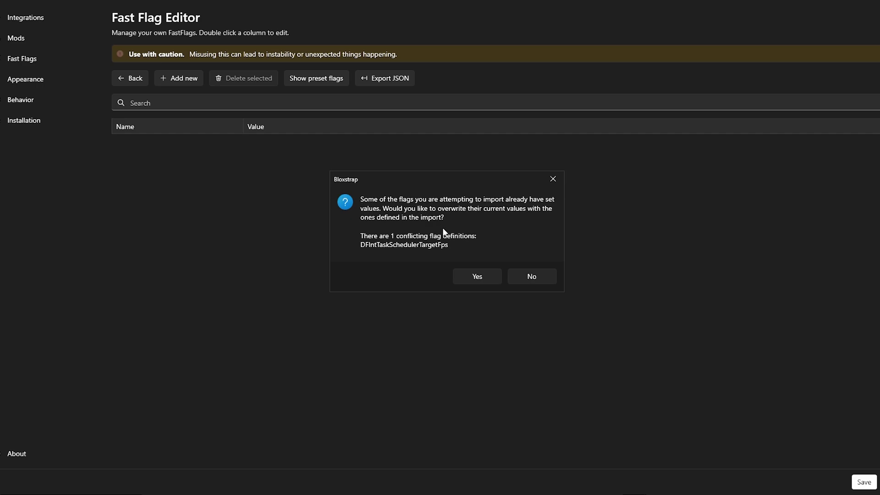
pyautogui.click(471, 277)
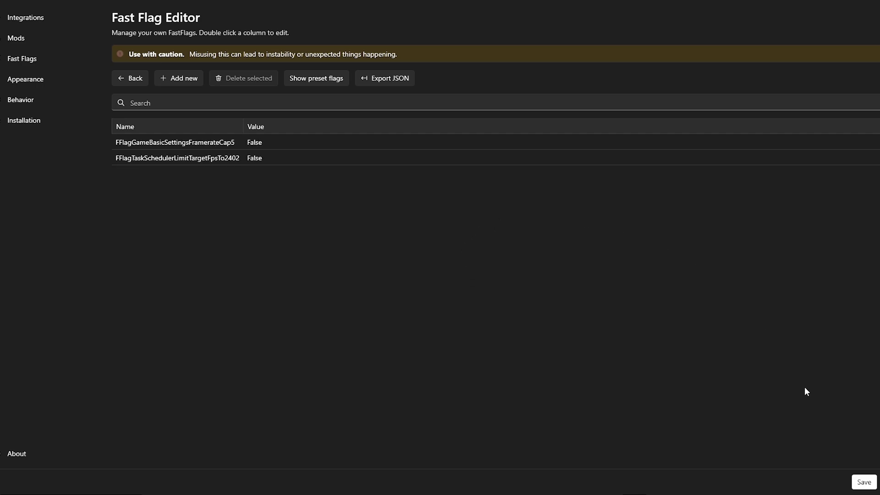
pyautogui.click(864, 482)
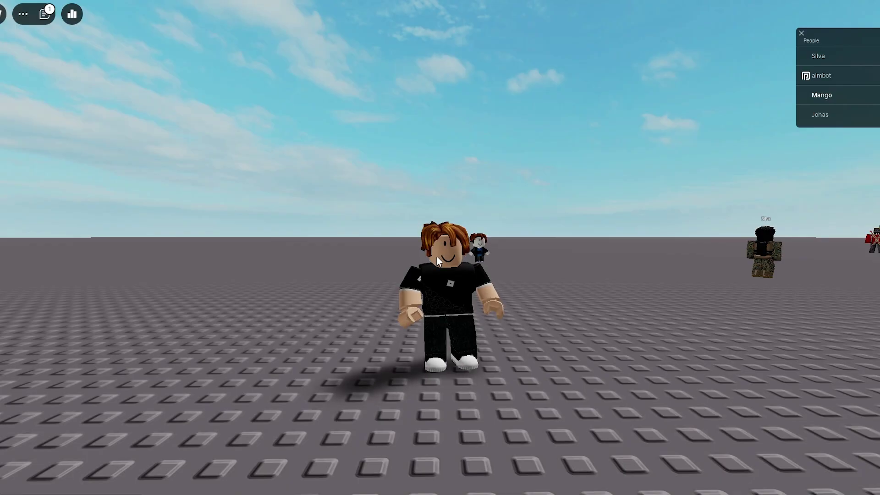
# Switch to Roblox, show the in-game frame-rate and network statistics overlay, and walk the avatar forward.
pyautogui.hotkey('shift', 'F3')
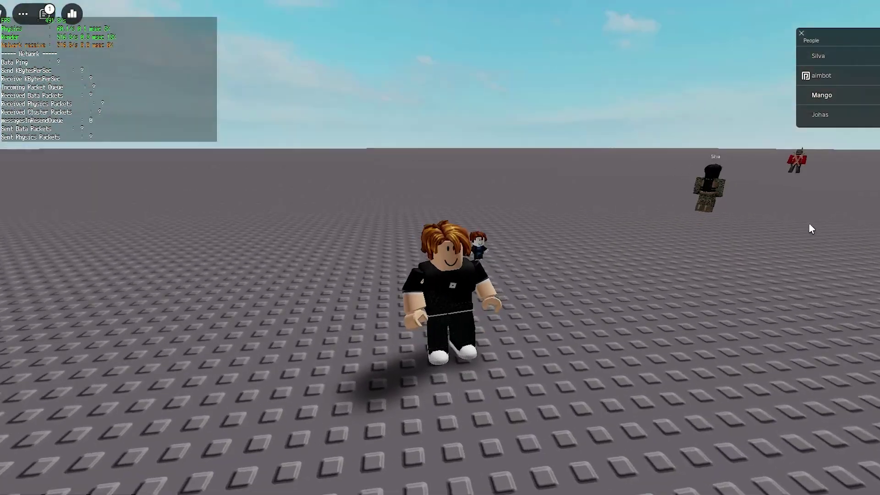
pyautogui.press('w')
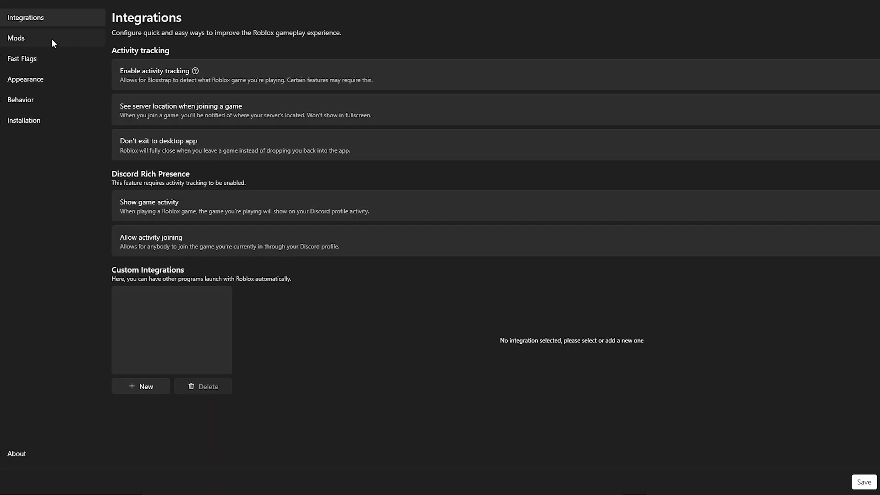
# Review the mouse cursor styles offered in Bloxstrap's Mods settings, keep Default, and view the Fast Flags presets.
pyautogui.click(51, 41)
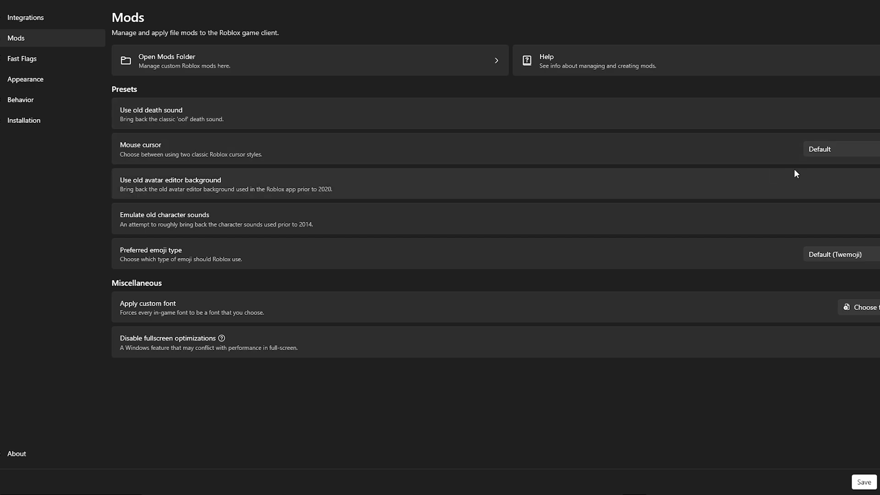
pyautogui.click(821, 150)
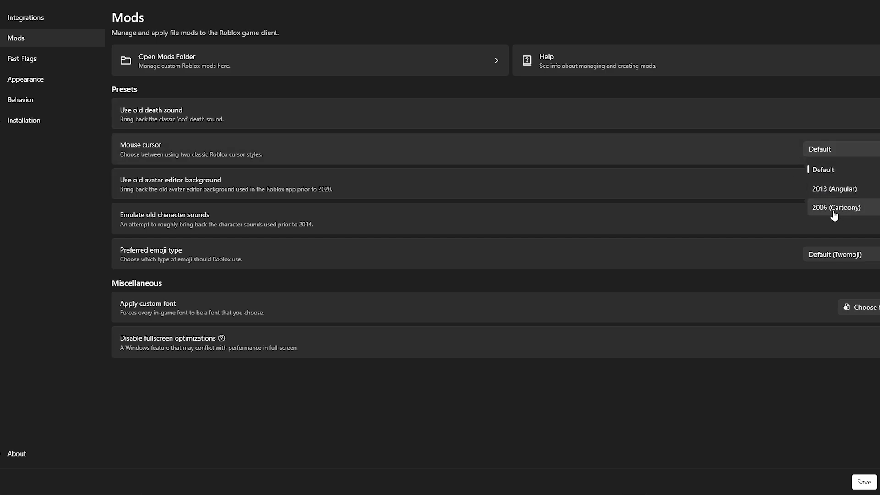
pyautogui.click(230, 150)
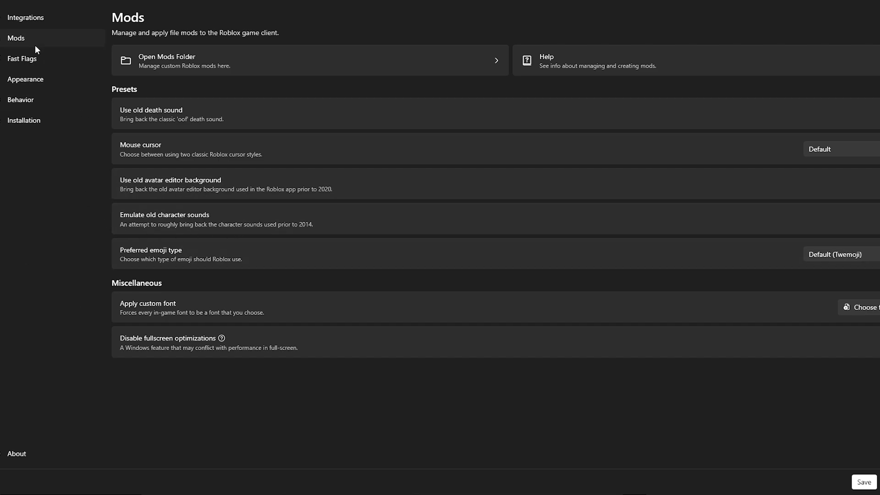
pyautogui.click(39, 58)
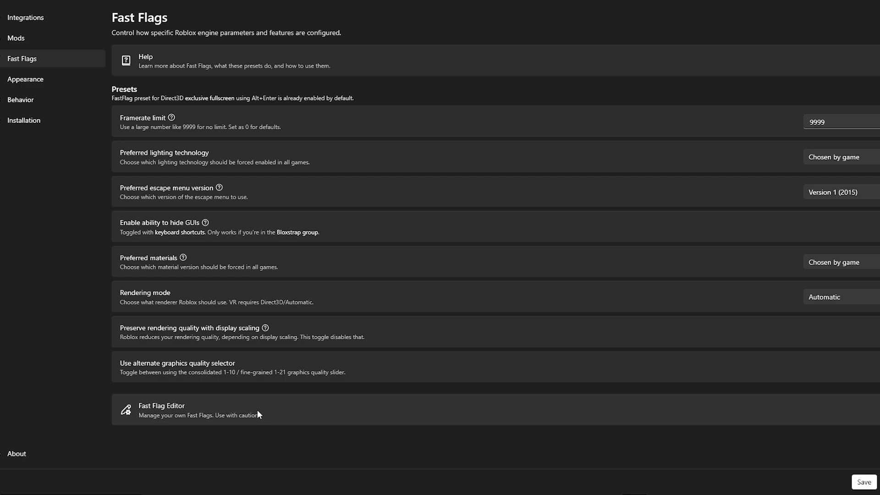